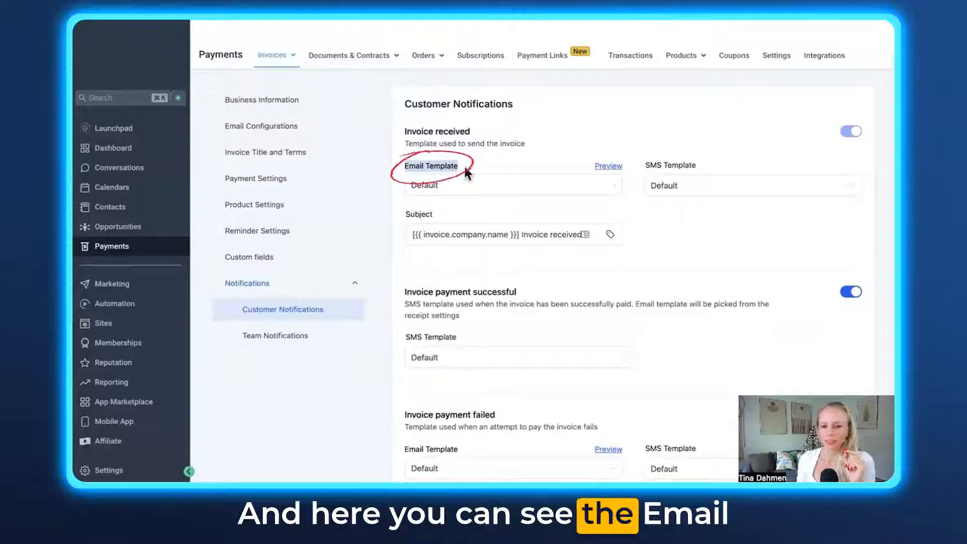
Open the Invoice received email template for editing and add an Image element above the location logo
left_click_drag(645, 167, 698, 167)
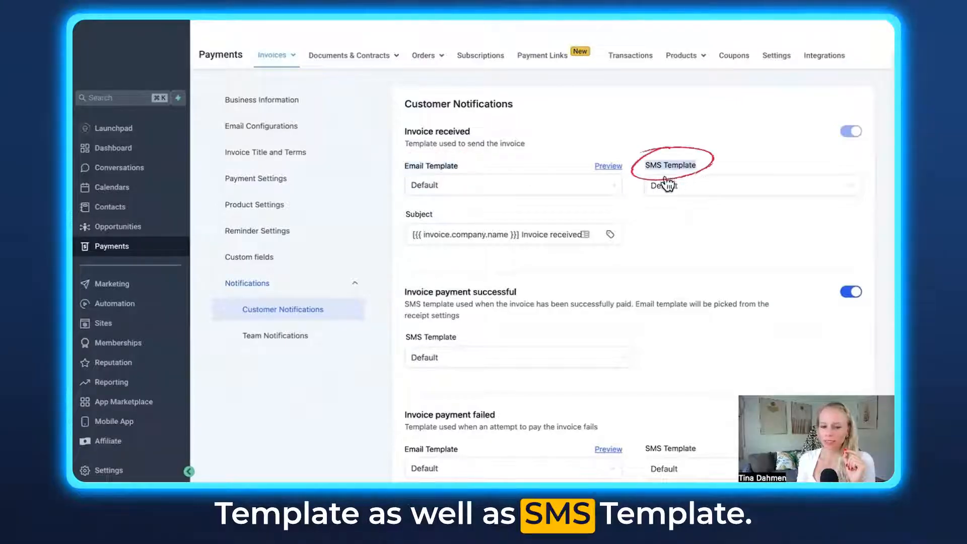
left_click(607, 166)
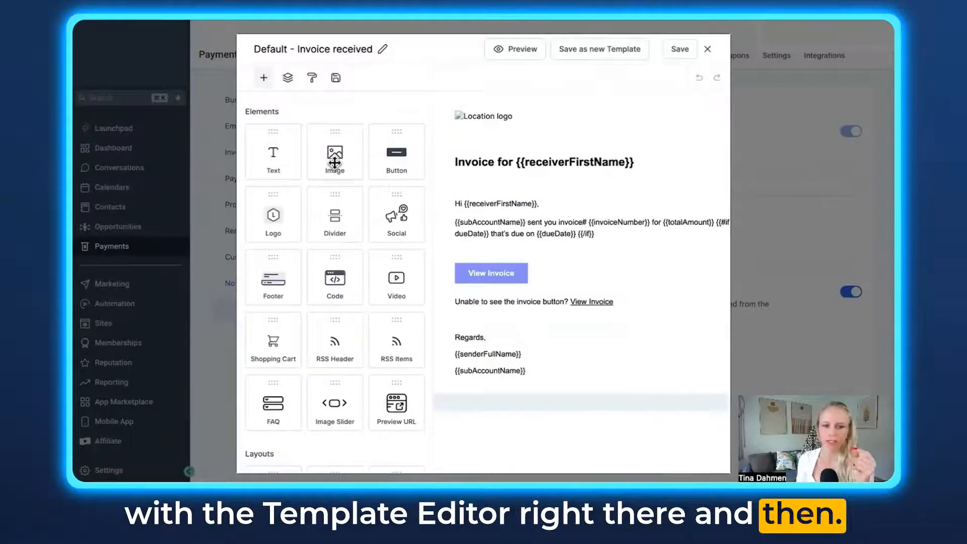
left_click_drag(335, 163, 518, 122)
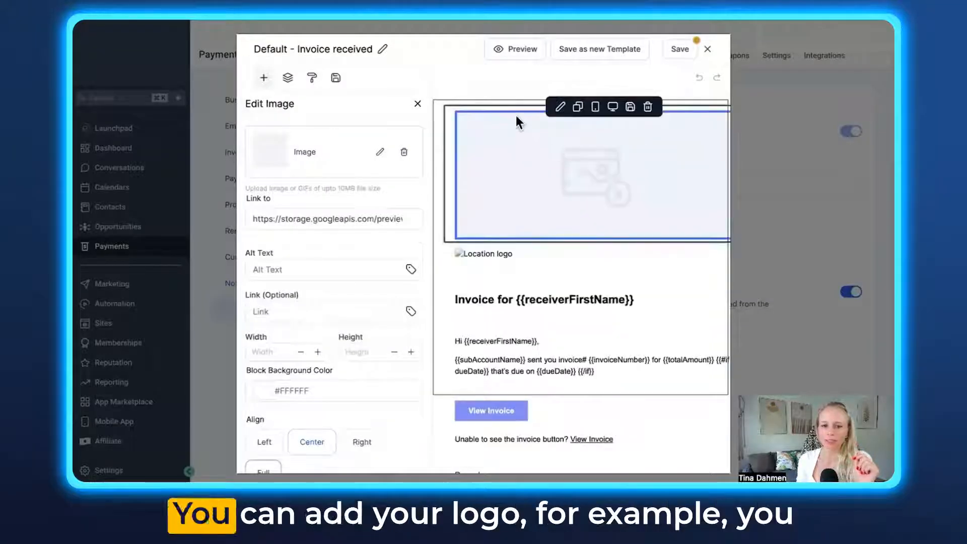
Set the View Invoice button's background color to #9C27B0 and add a Social element below the "Unable to see the invoice button?" line
scroll(463, 287, "down", 2)
left_click(491, 350)
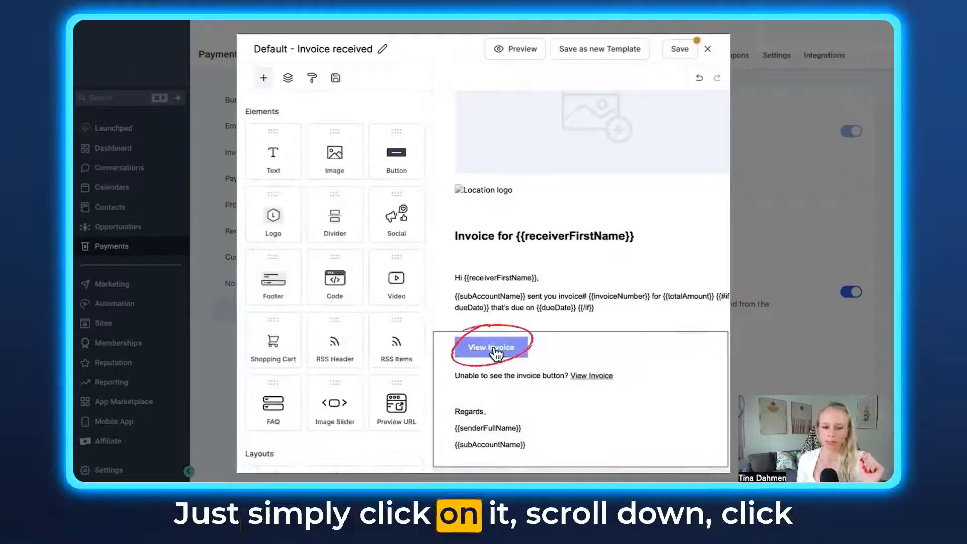
left_click(494, 352)
scroll(272, 299, "down", 3)
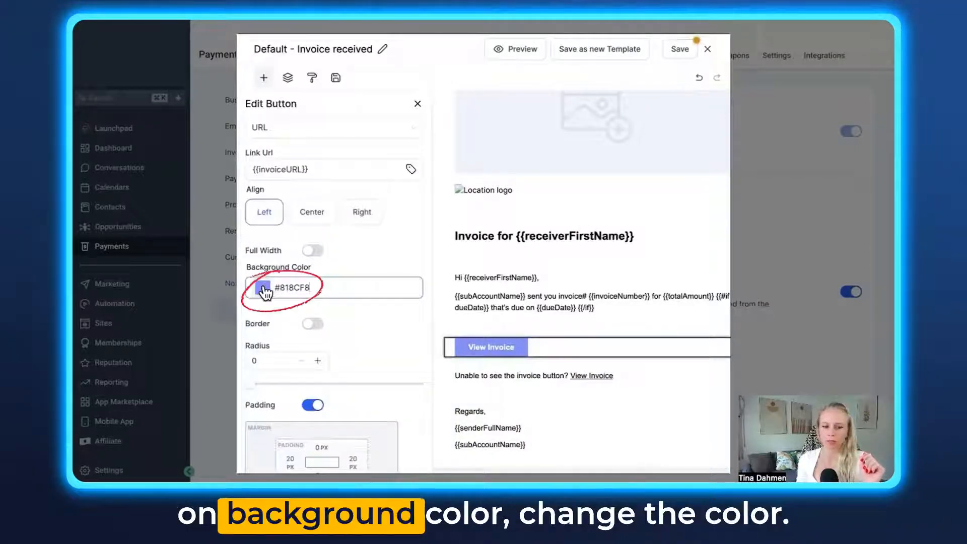
left_click(263, 288)
left_click(307, 222)
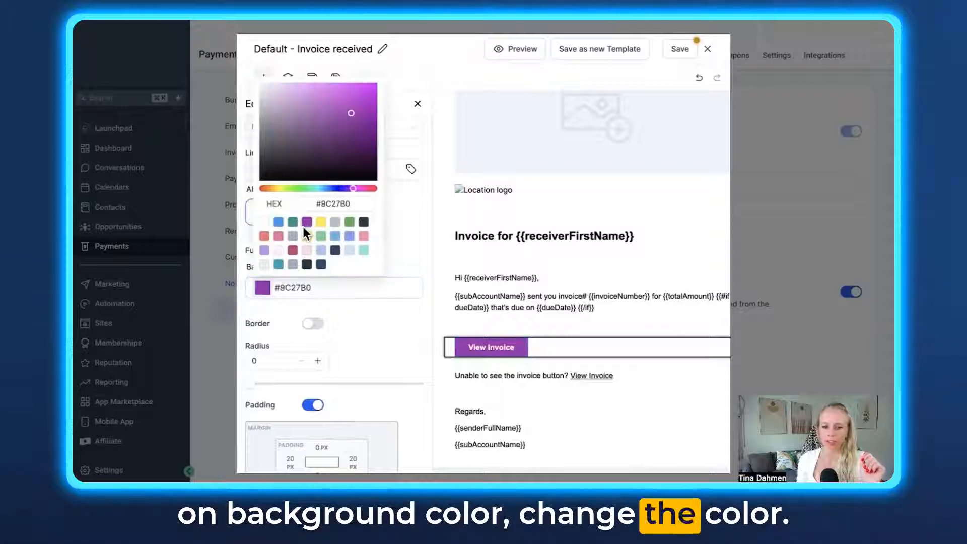
left_click(521, 298)
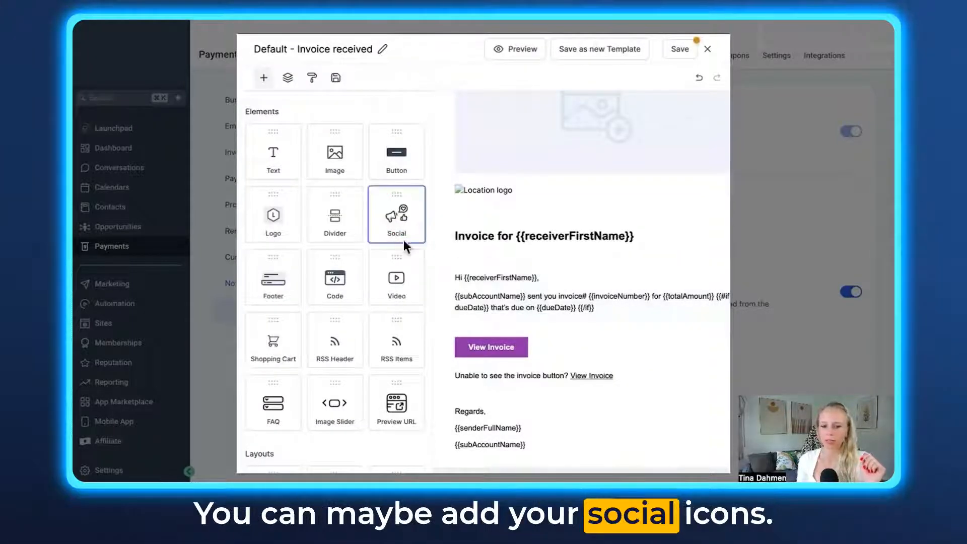
left_click_drag(404, 239, 510, 392)
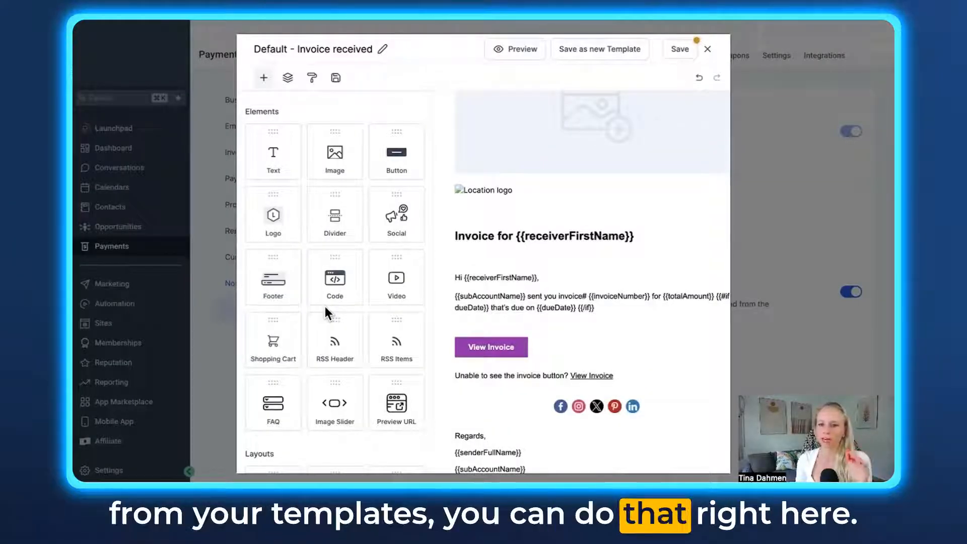
Save the email as a new template named "Your Company Name - Invoice received", then save it and close the editor
left_click(597, 55)
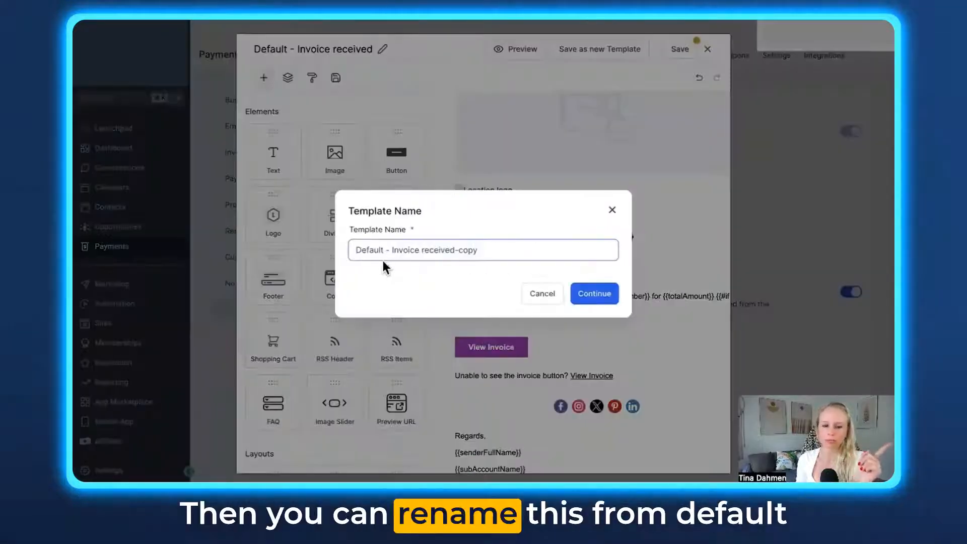
left_click_drag(383, 250, 348, 250)
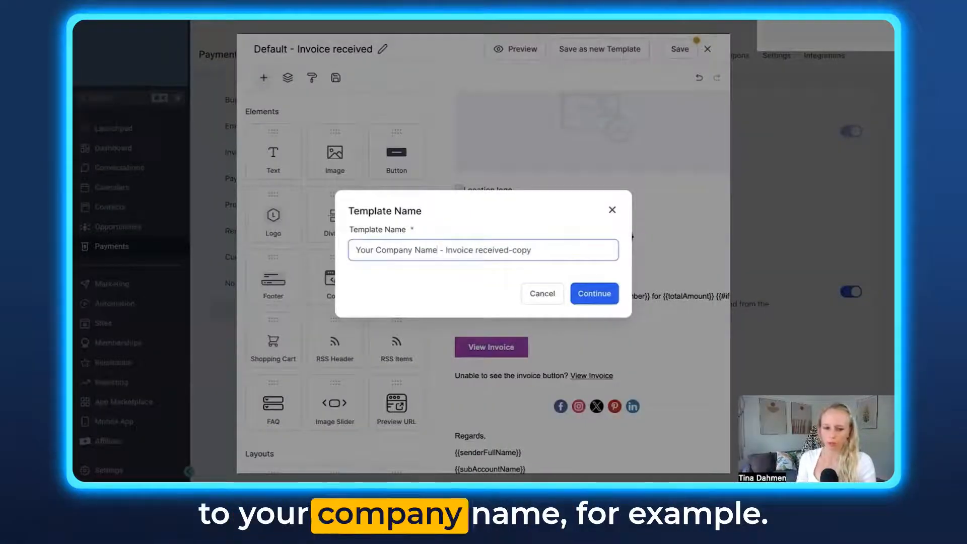
left_click_drag(445, 250, 531, 250)
key("BackSpace")
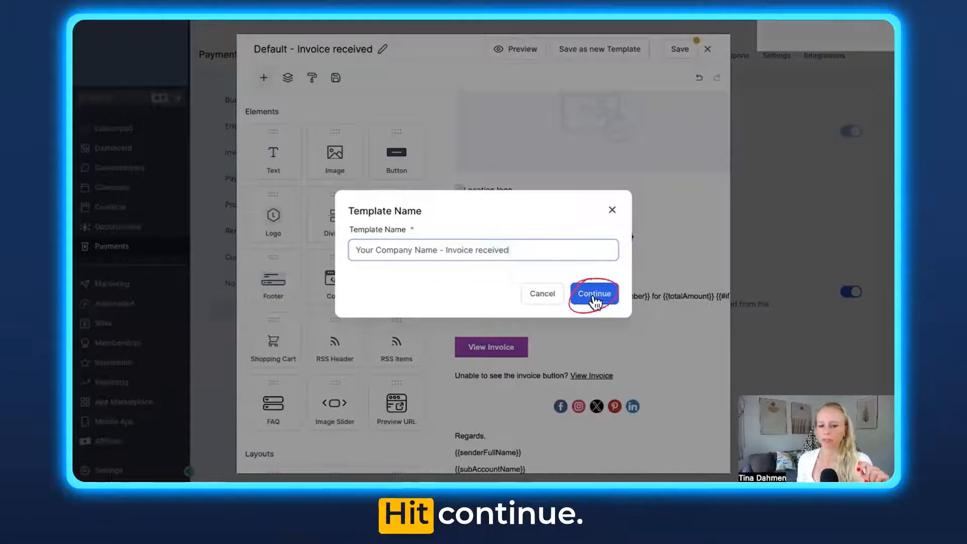
left_click(590, 293)
left_click(699, 51)
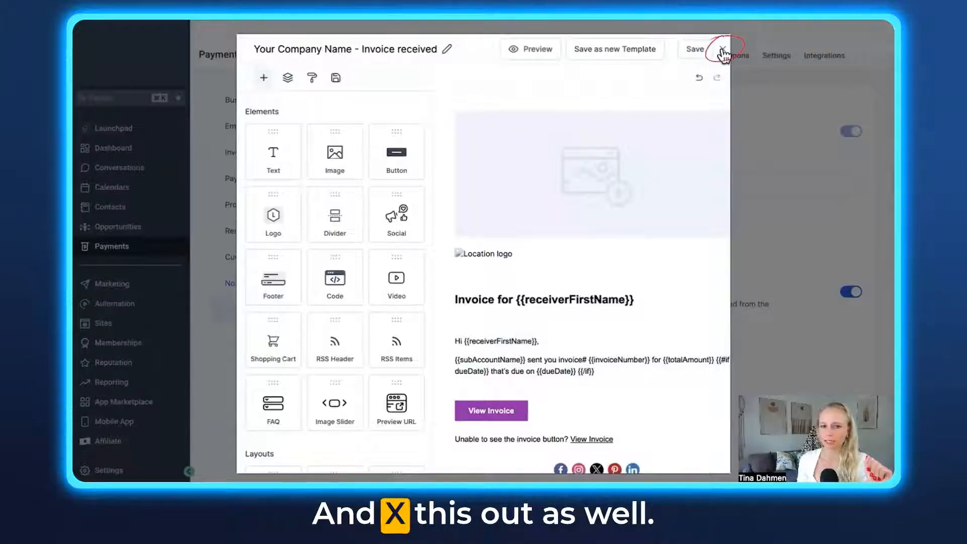
left_click(723, 50)
Assign "Your Company Name - Invoice received" as the email template for the Invoice received customer notification
scroll(450, 219, "up", 1)
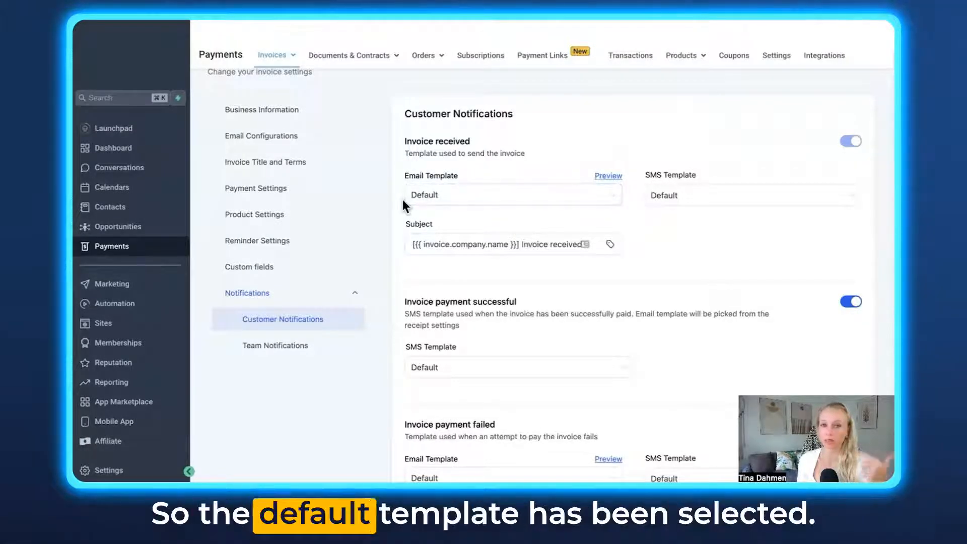
left_click(613, 199)
scroll(574, 269, "down", 5)
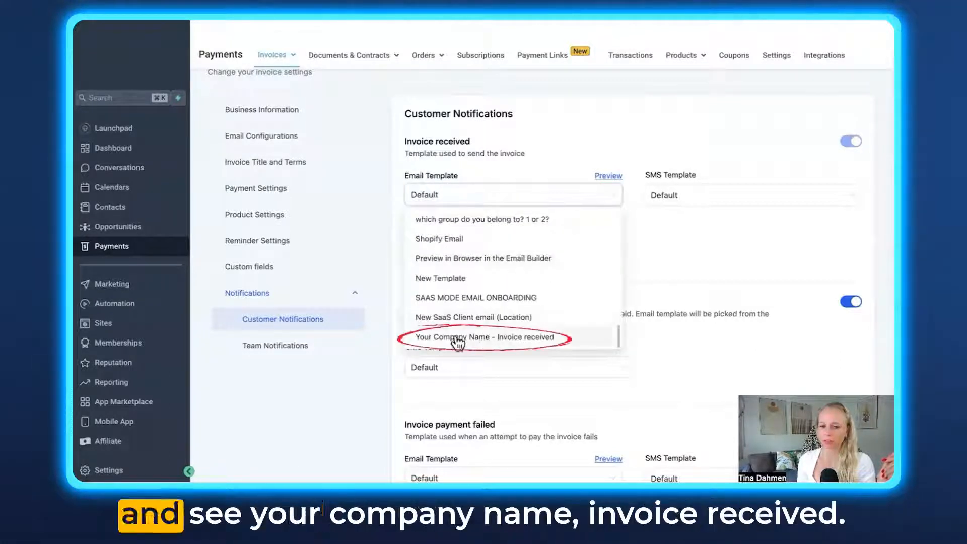
left_click(544, 341)
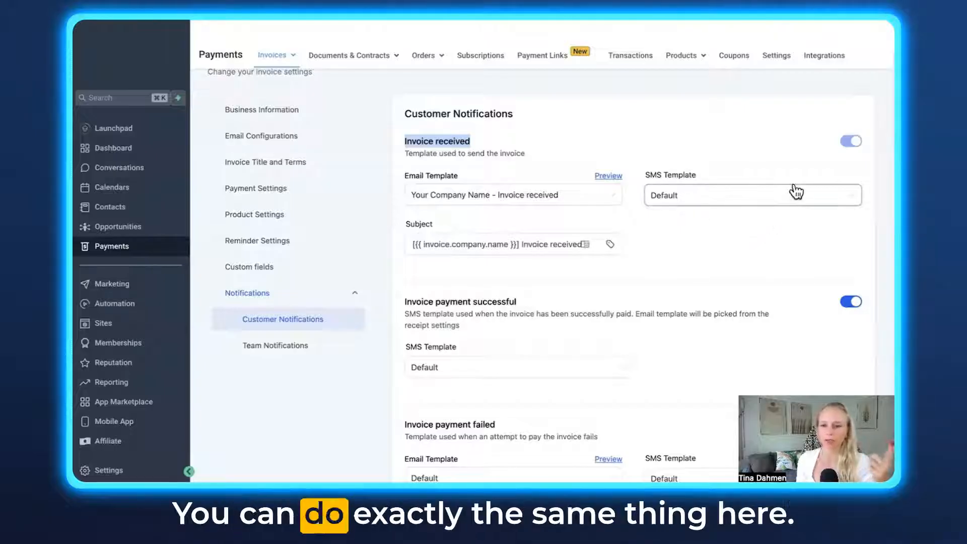
Look through the SMS template choices for the Invoice received notification without changing the selection
left_click(855, 203)
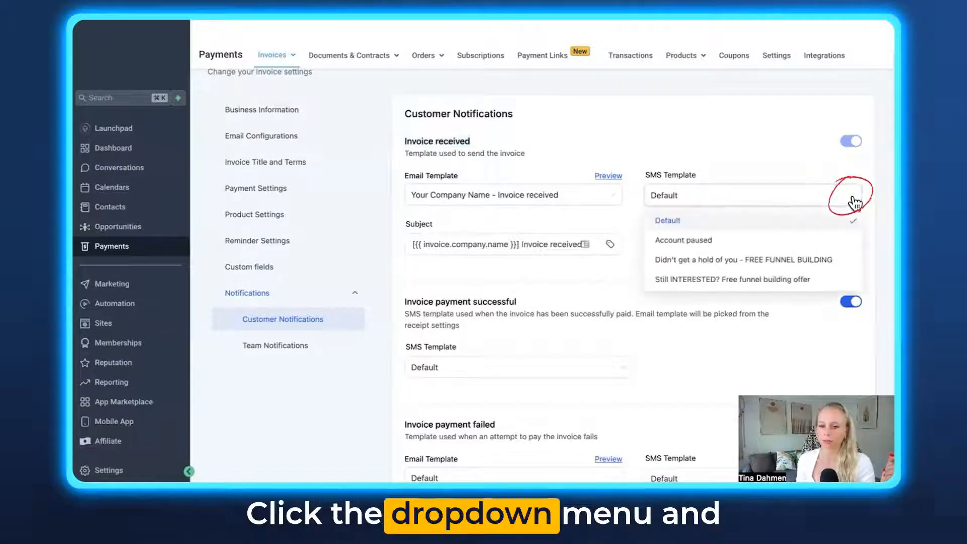
scroll(821, 254, "down", 1)
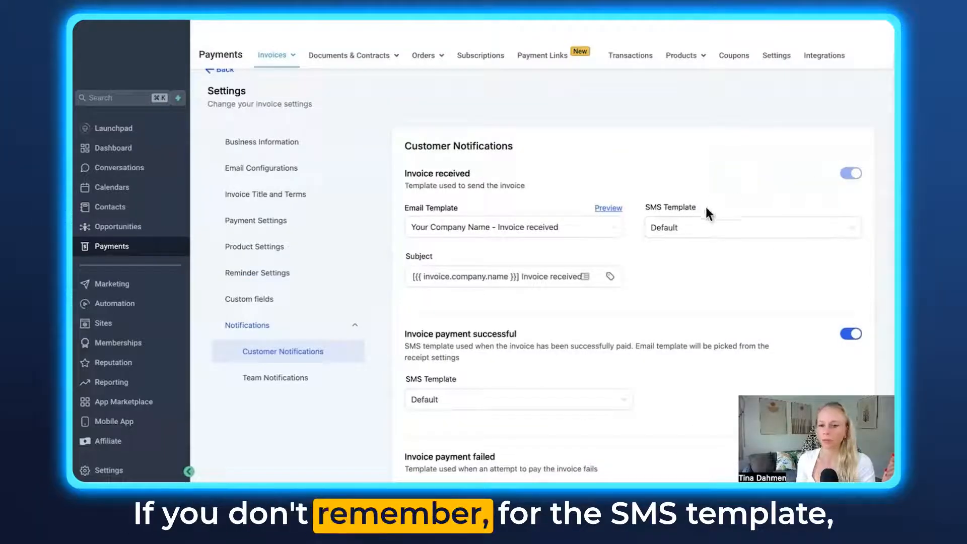
triple_click(663, 207)
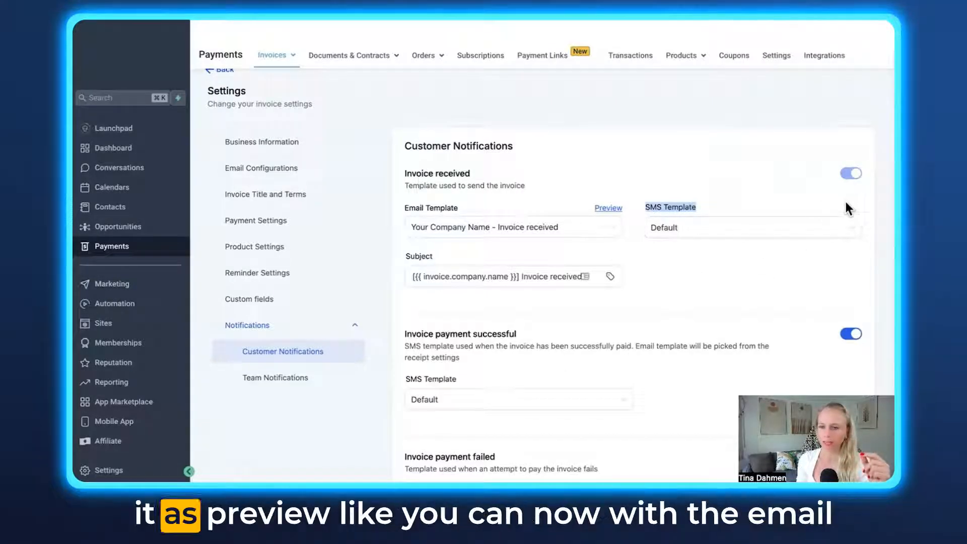
left_click_drag(595, 209, 621, 212)
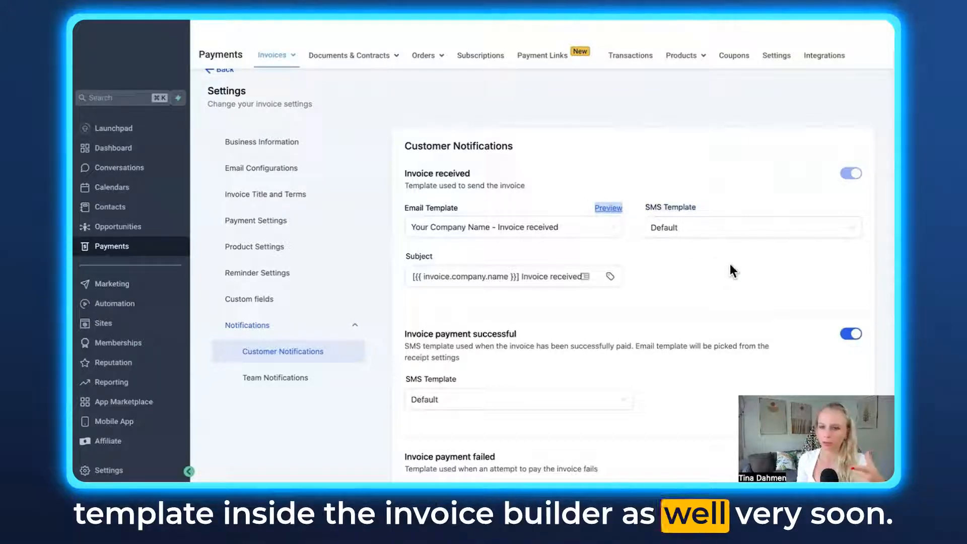
Look through the SMS template choices for the Invoice payment successful customer notification, keeping the current selection
scroll(698, 247, "down", 5)
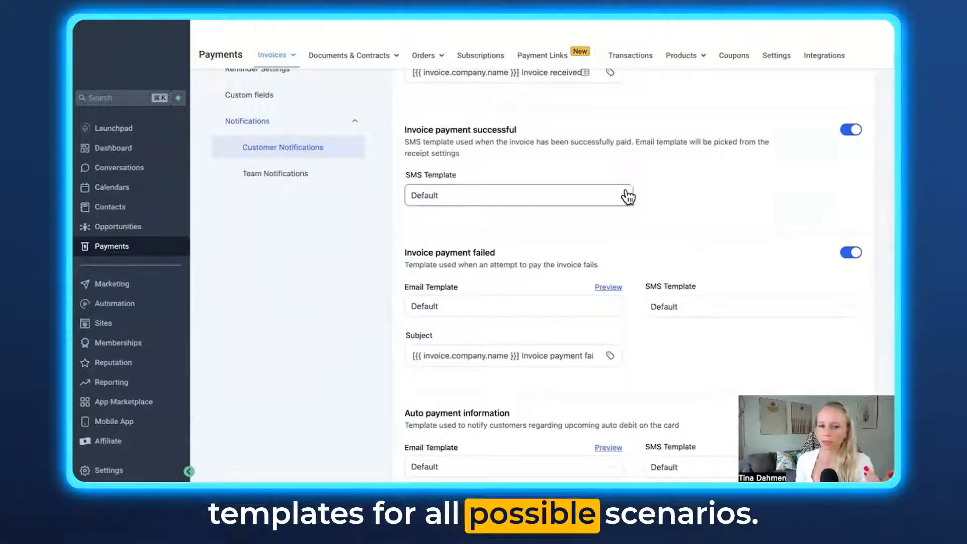
left_click_drag(533, 134, 404, 132)
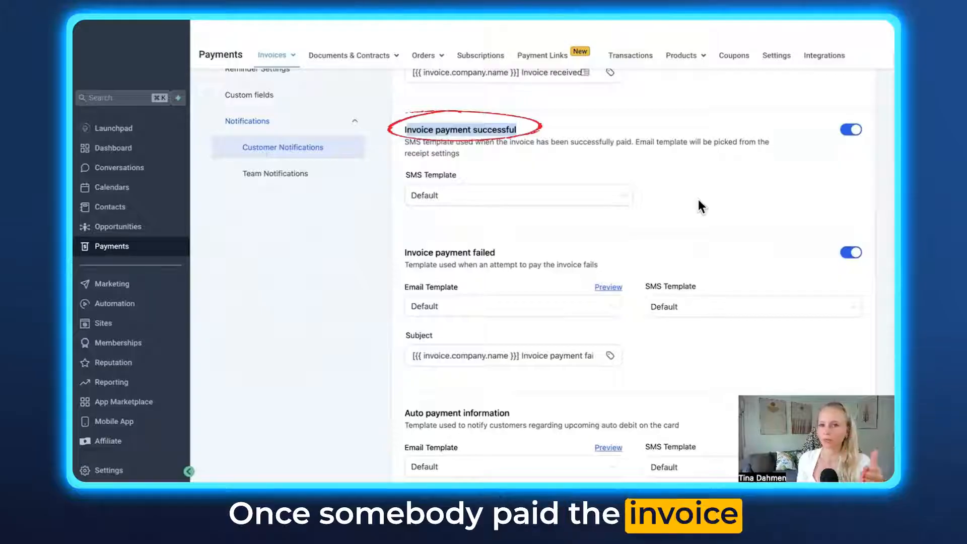
scroll(687, 197, "up", 1)
left_click(623, 234)
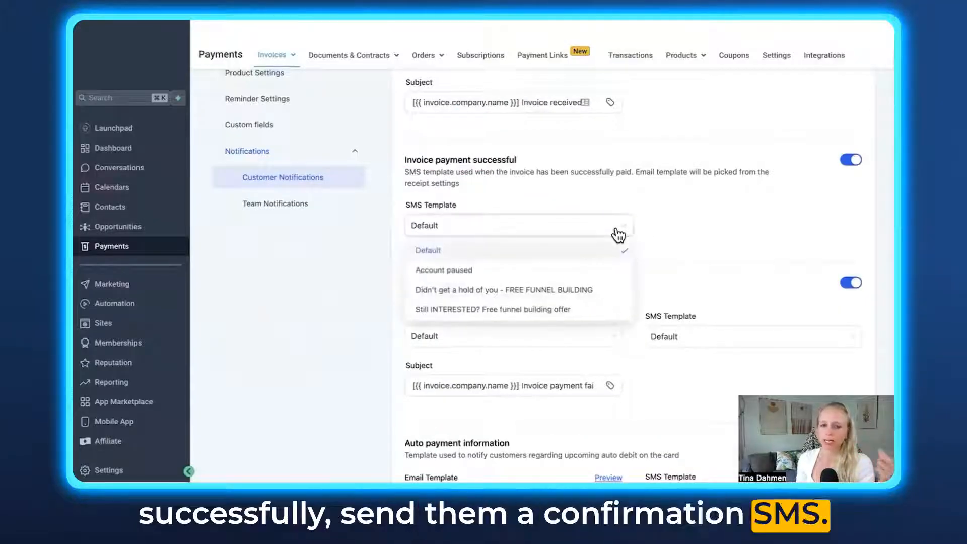
left_click(666, 229)
Open the Invoice payment failed email template and add an Image element above the "Payment Failed. Please retry" heading
scroll(675, 256, "down", 2)
scroll(676, 256, "down", 1)
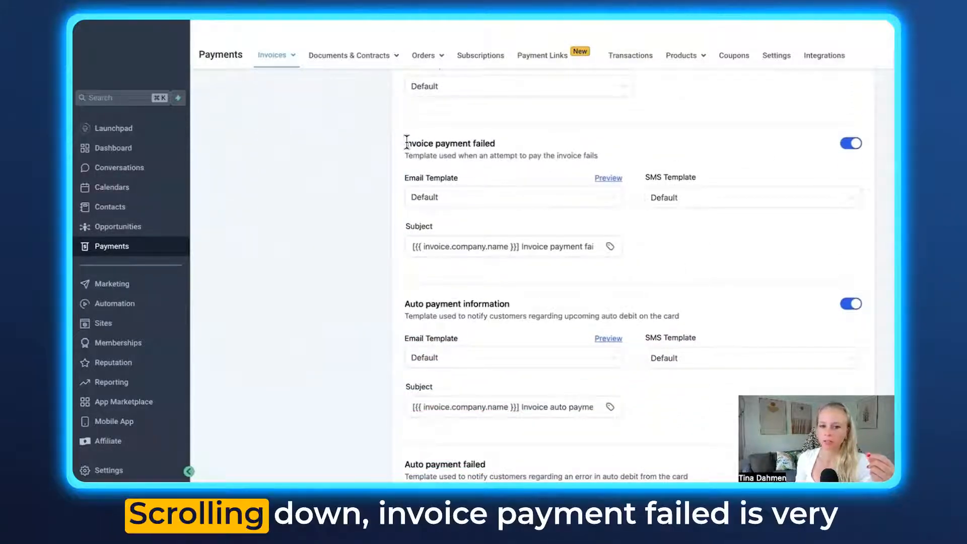
left_click_drag(405, 143, 499, 146)
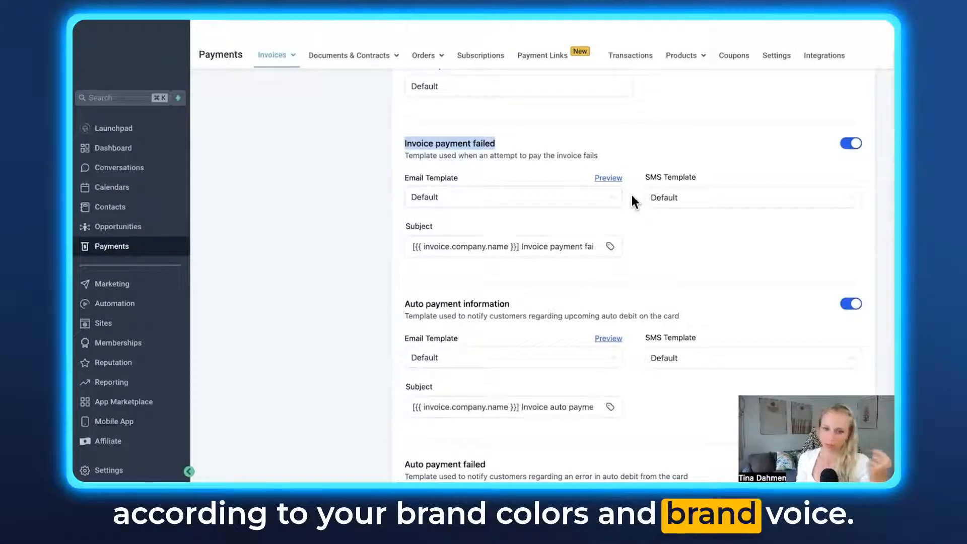
left_click(611, 179)
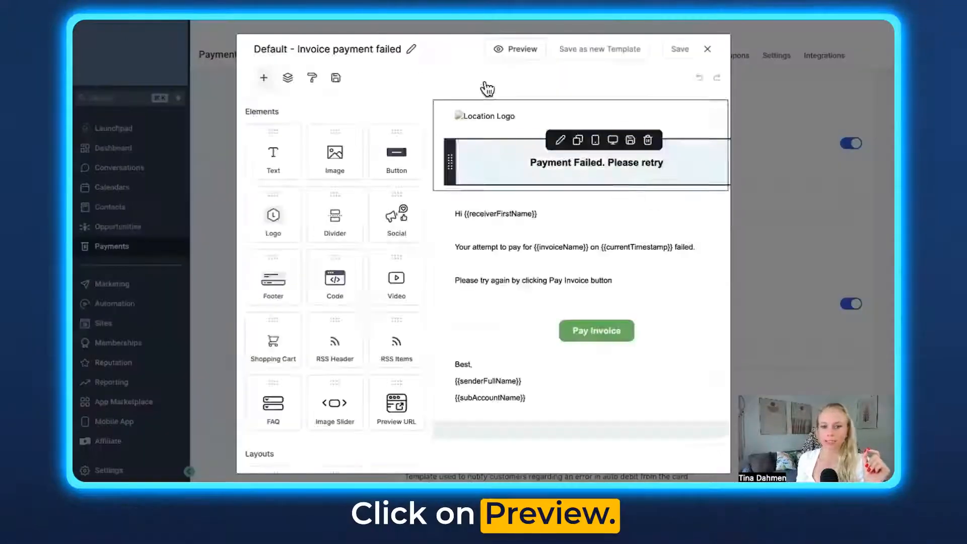
left_click_drag(254, 49, 396, 50)
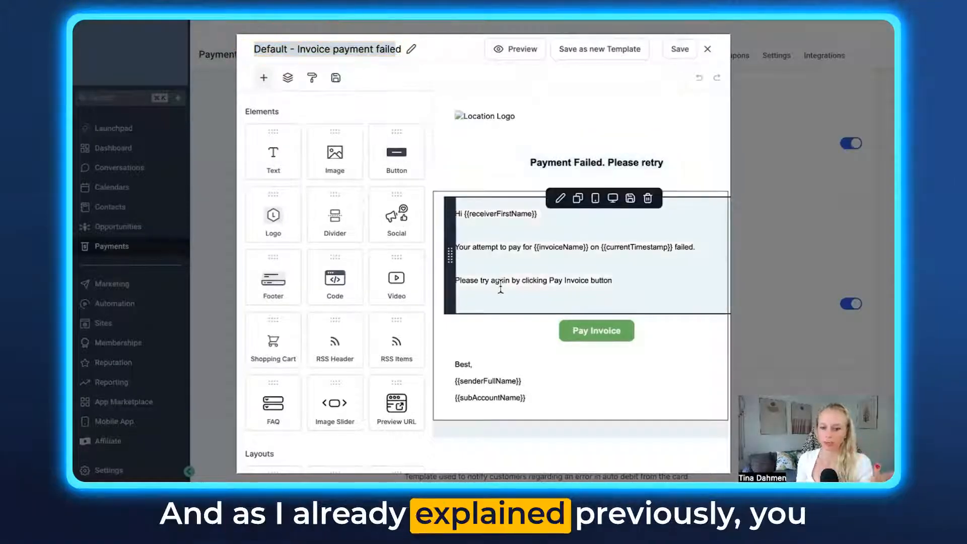
left_click_drag(334, 152, 468, 146)
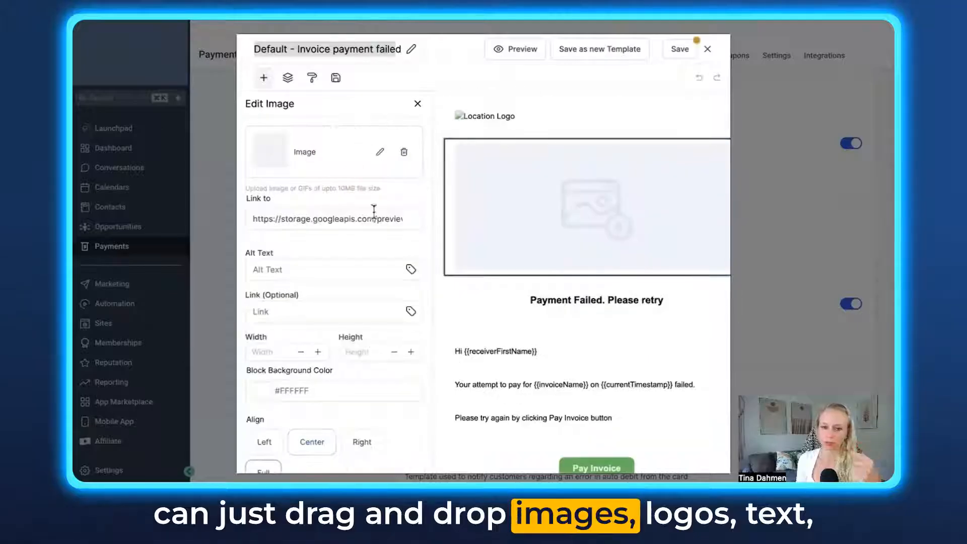
left_click(417, 104)
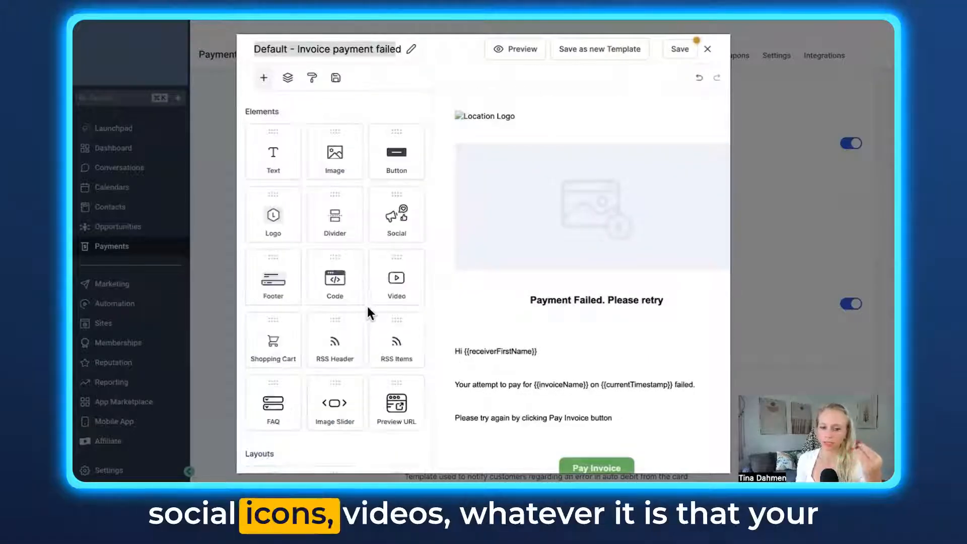
scroll(368, 310, "down", 3)
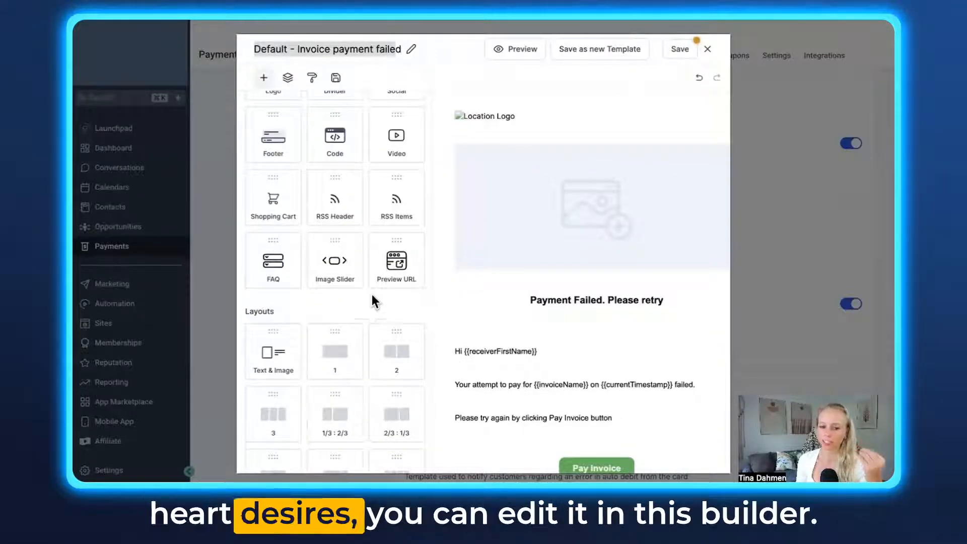
Review the Auto payment information and Auto payment failed sections of the customer notifications
scroll(509, 379, "down", 2)
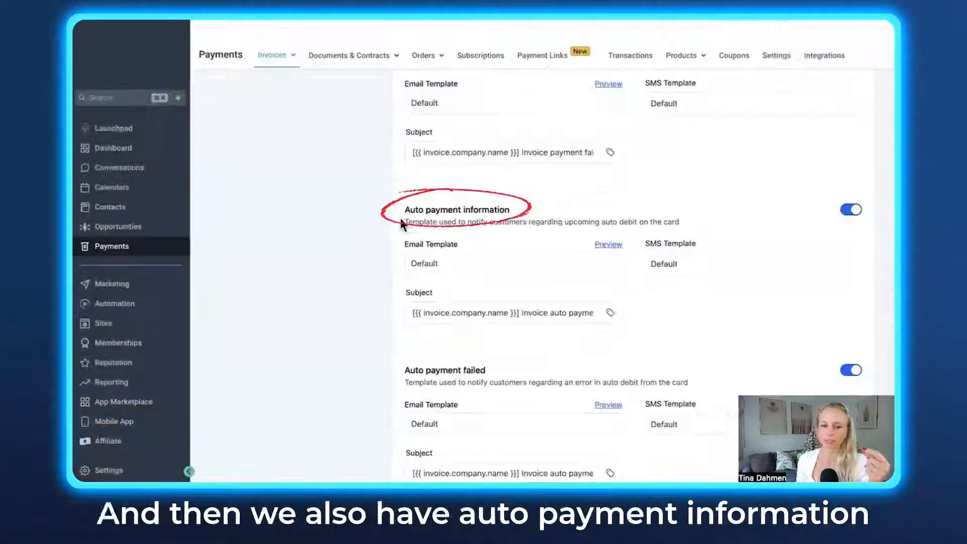
left_click_drag(402, 216, 510, 211)
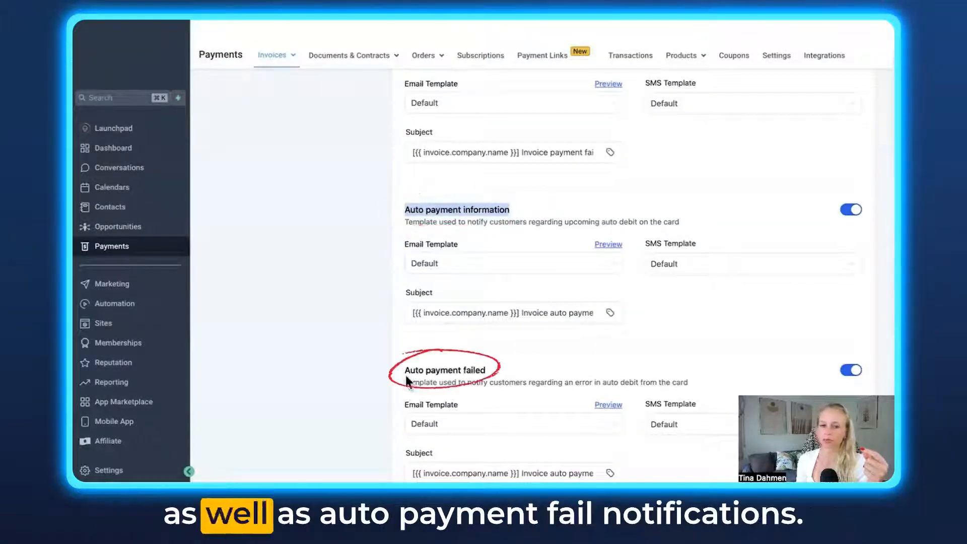
left_click_drag(405, 371, 487, 372)
scroll(555, 367, "down", 2)
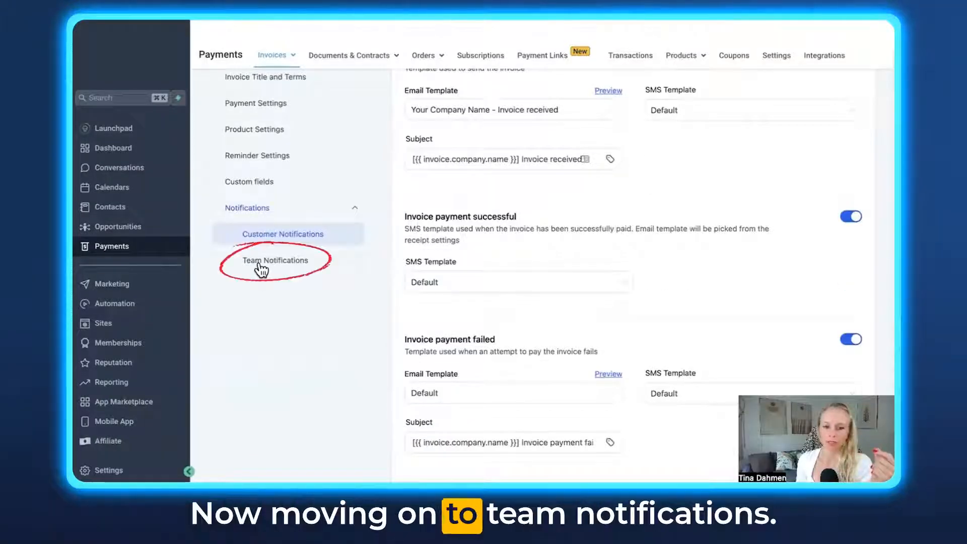
Go to the Team Notifications settings, preview the Invoice payment successful email template and close it
left_click(260, 263)
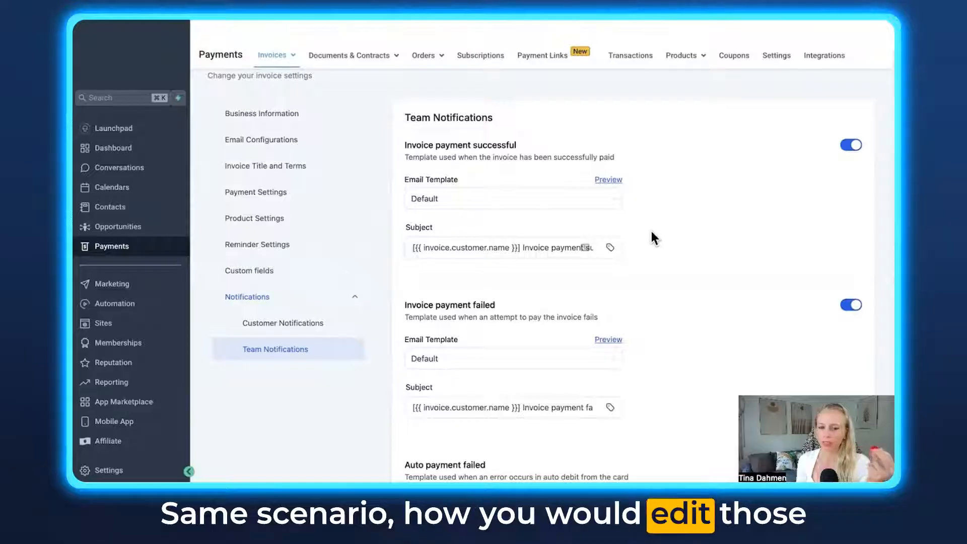
left_click(607, 180)
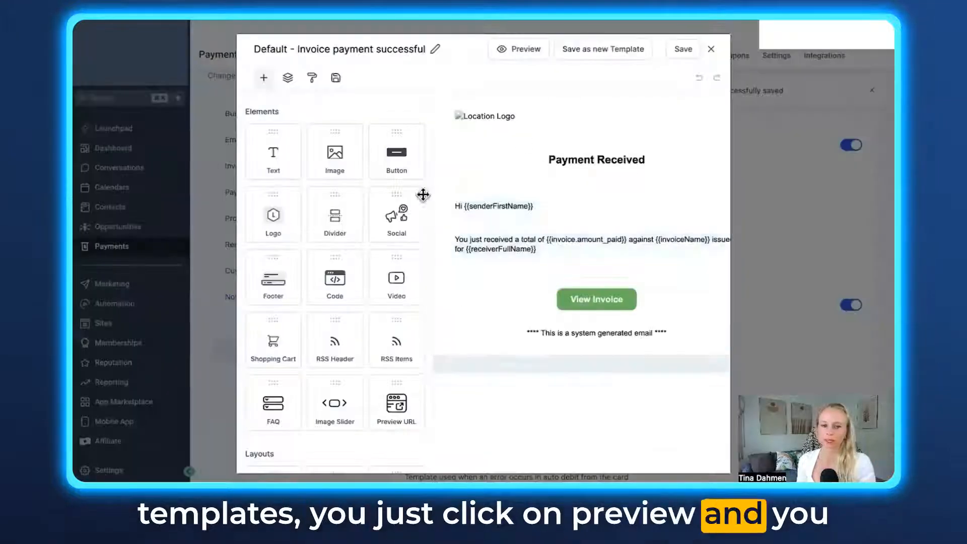
left_click(710, 49)
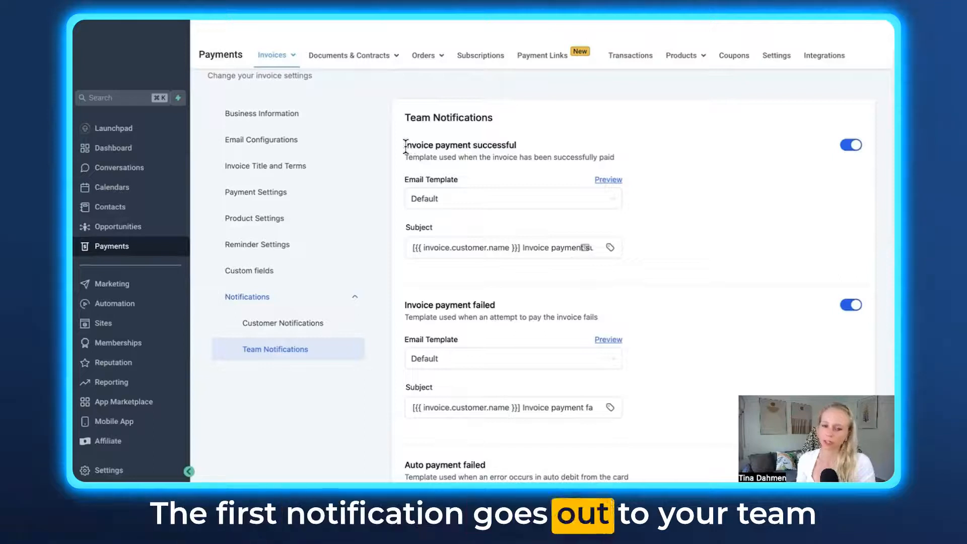
Review the team notifications for successful, failed and skipped payments and for invoices that could not be sent
left_click_drag(405, 146, 516, 151)
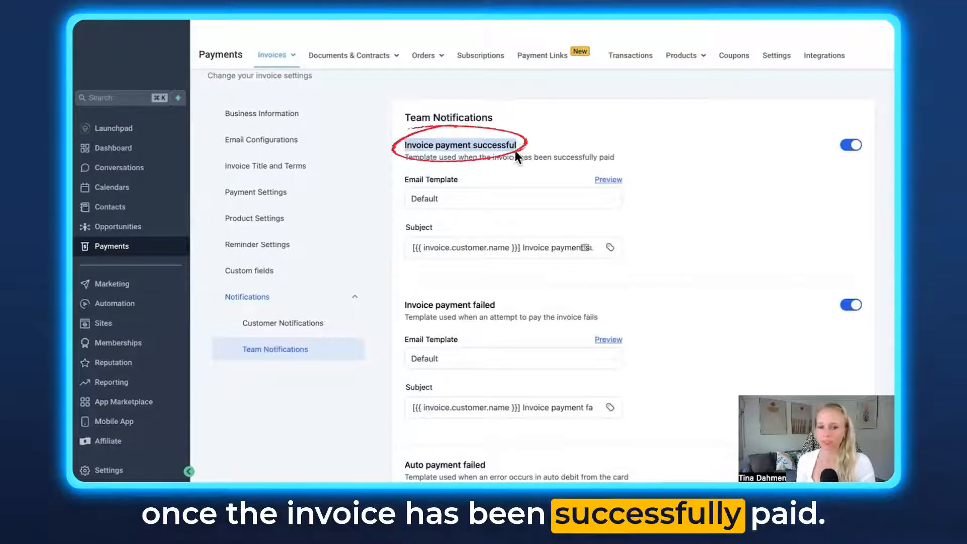
scroll(516, 151, "down", 3)
left_click_drag(405, 150, 496, 149)
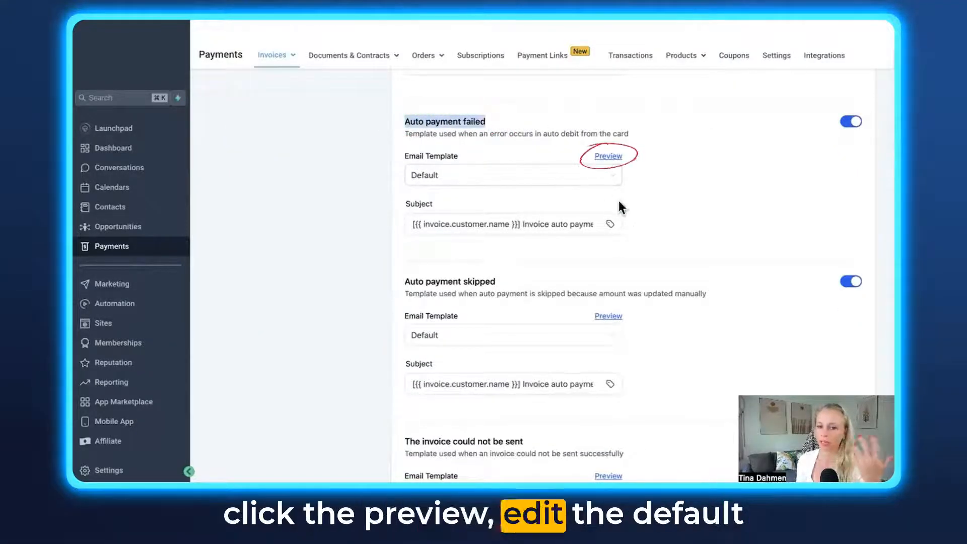
scroll(678, 216, "down", 2)
left_click_drag(405, 183, 504, 192)
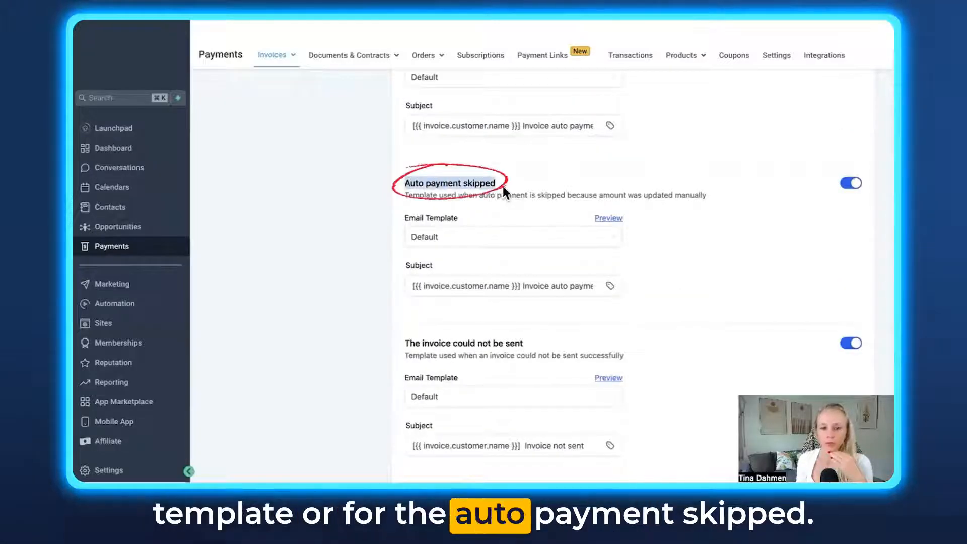
scroll(504, 201, "down", 1)
left_click_drag(405, 283, 524, 284)
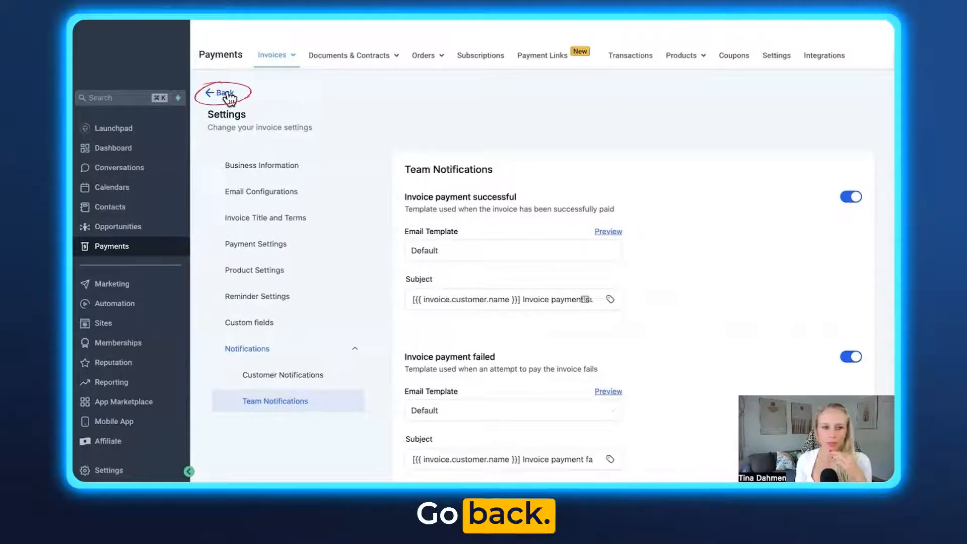
Return to the invoices list and start a new one-time invoice
left_click(222, 93)
left_click(843, 103)
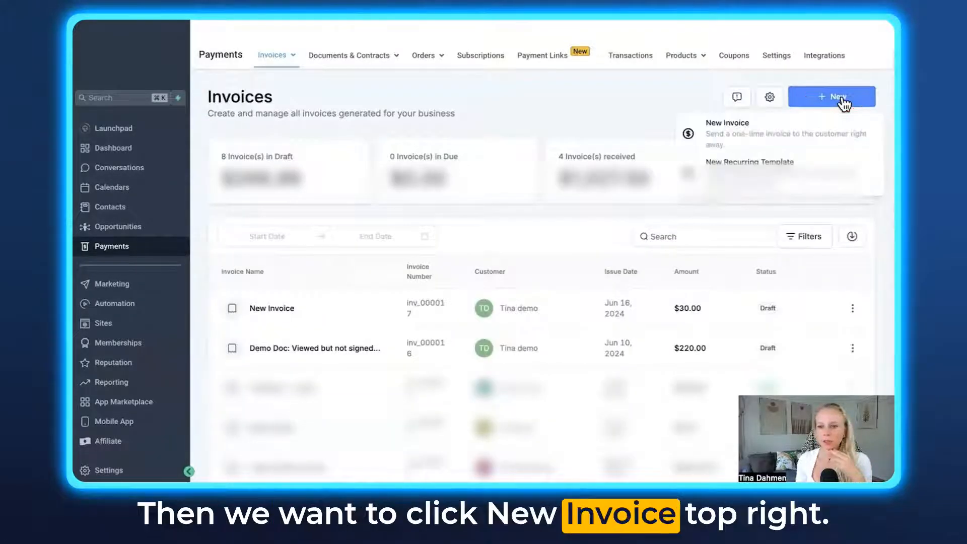
left_click(731, 139)
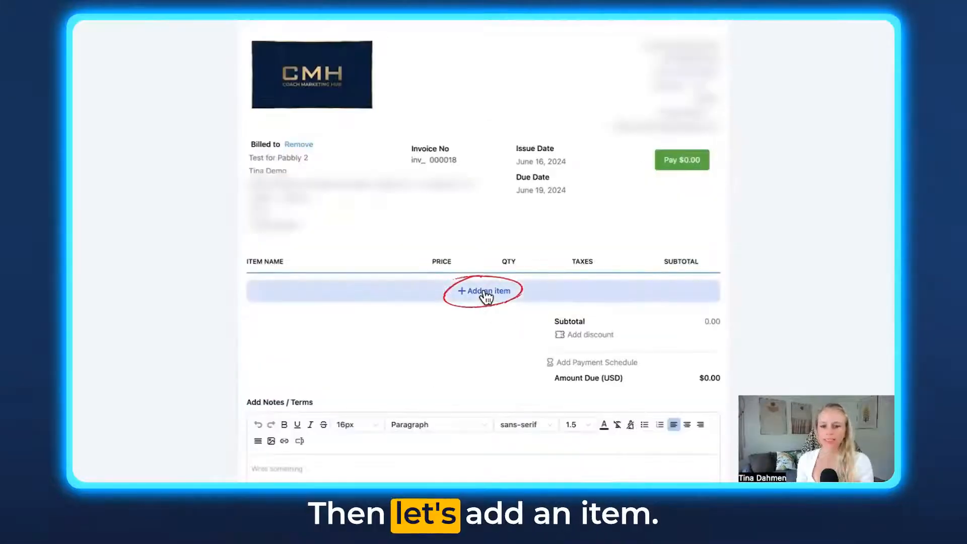
Add the insulated tumbler product in the 20 oz / Black variant as an item on the invoice
left_click(485, 292)
left_click(443, 251)
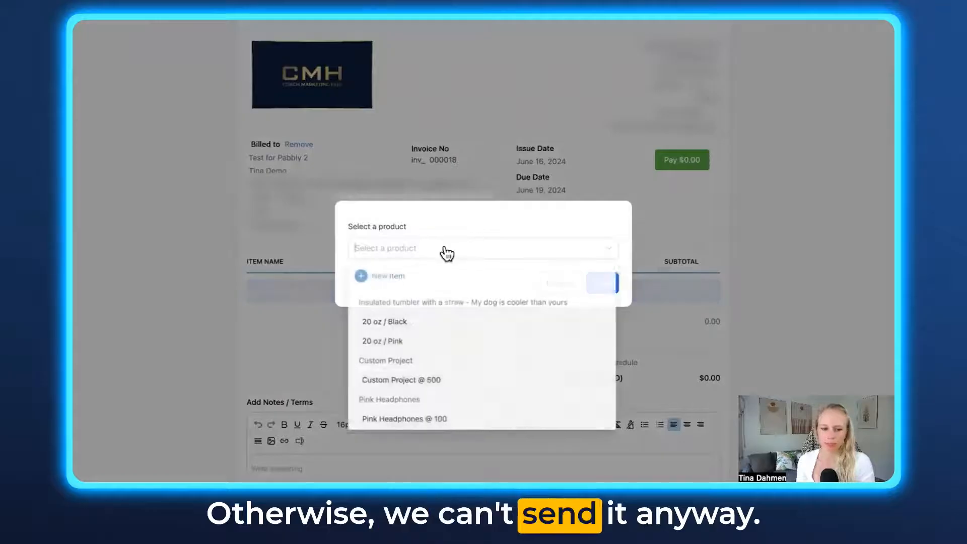
left_click(396, 327)
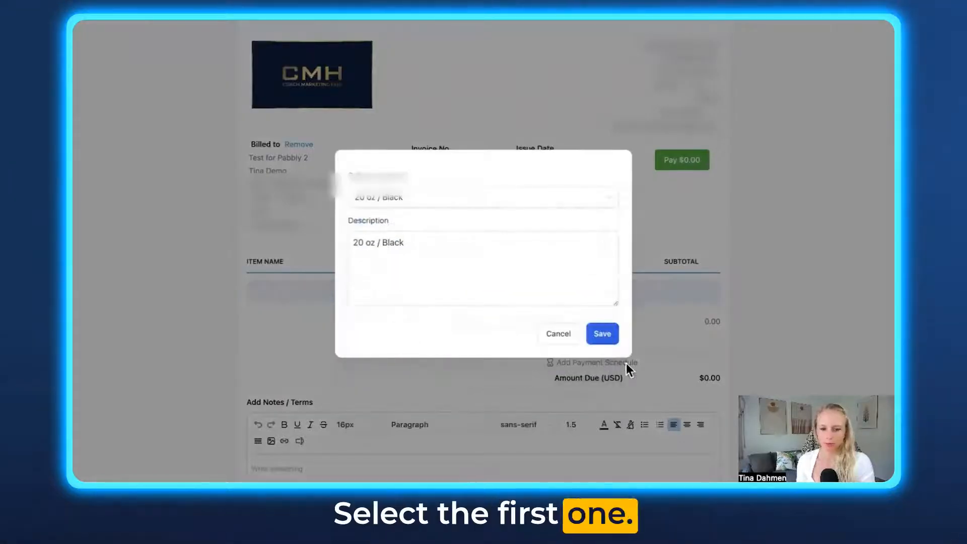
left_click(602, 333)
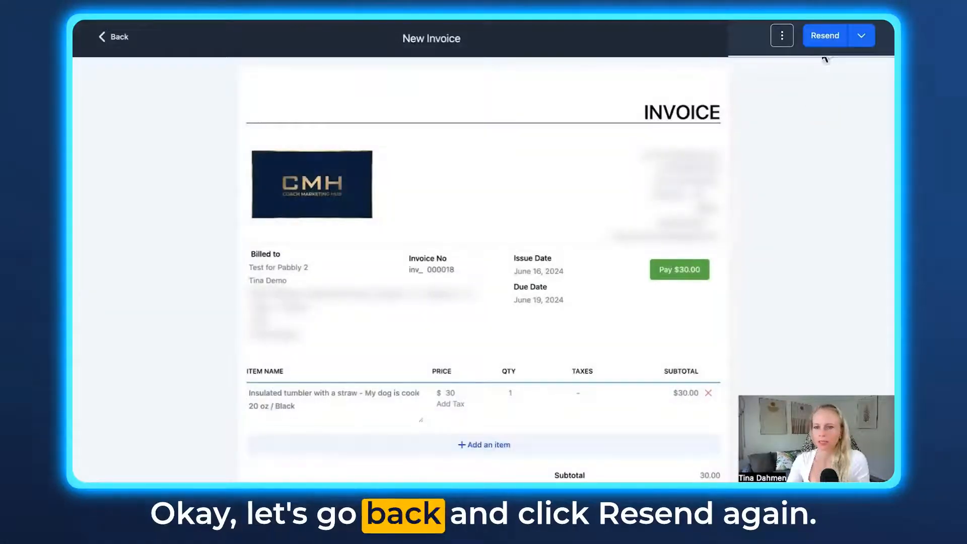
Open the resend options for the invoice, set delivery to Email only and show the CC and BCC fields
left_click(825, 35)
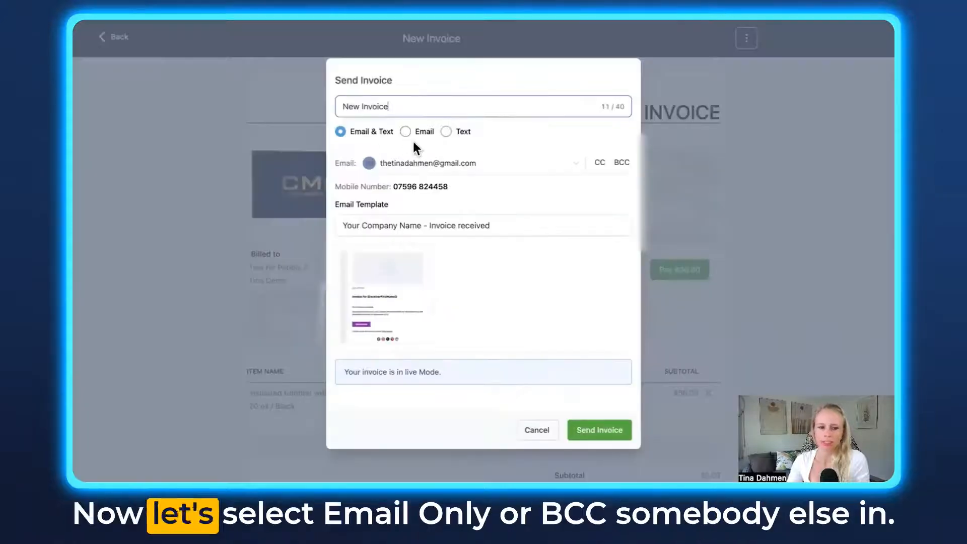
left_click(407, 131)
left_click(622, 156)
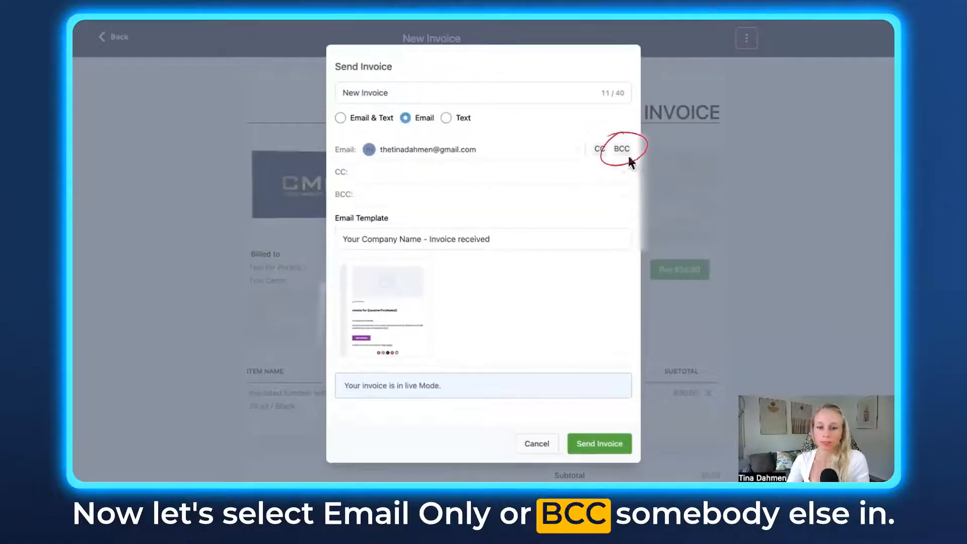
Preview the "Your Company Name - Invoice received" email template in tablet and mobile views and check the preview contact info
left_click(387, 309)
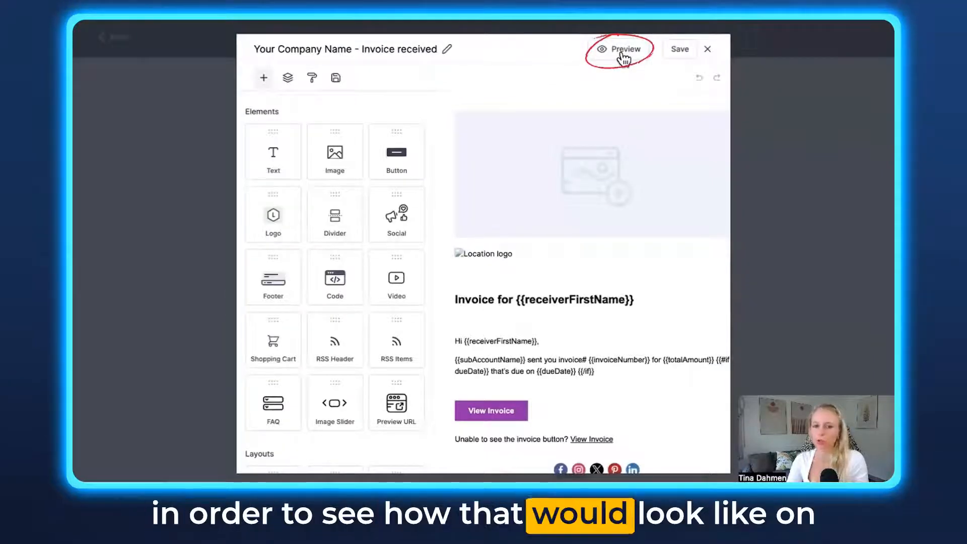
left_click(623, 59)
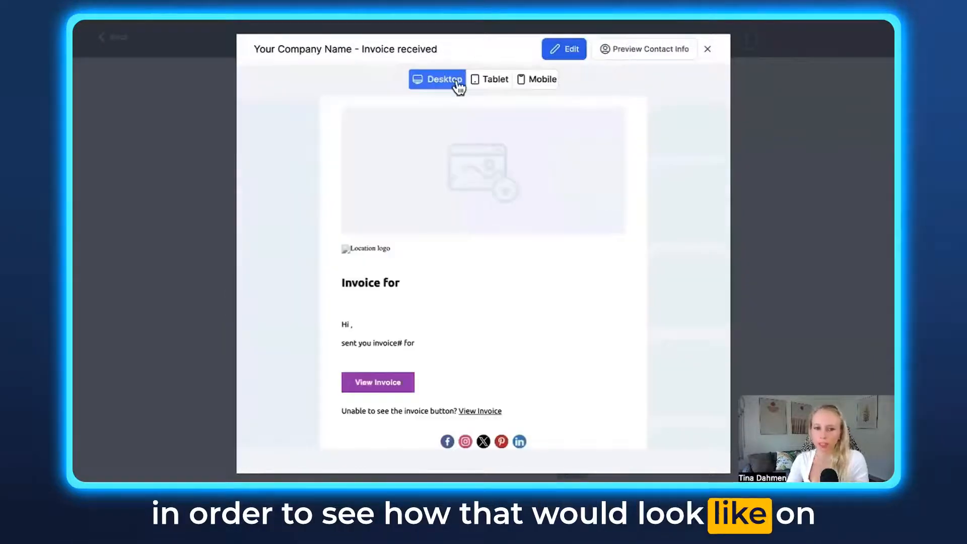
left_click(487, 85)
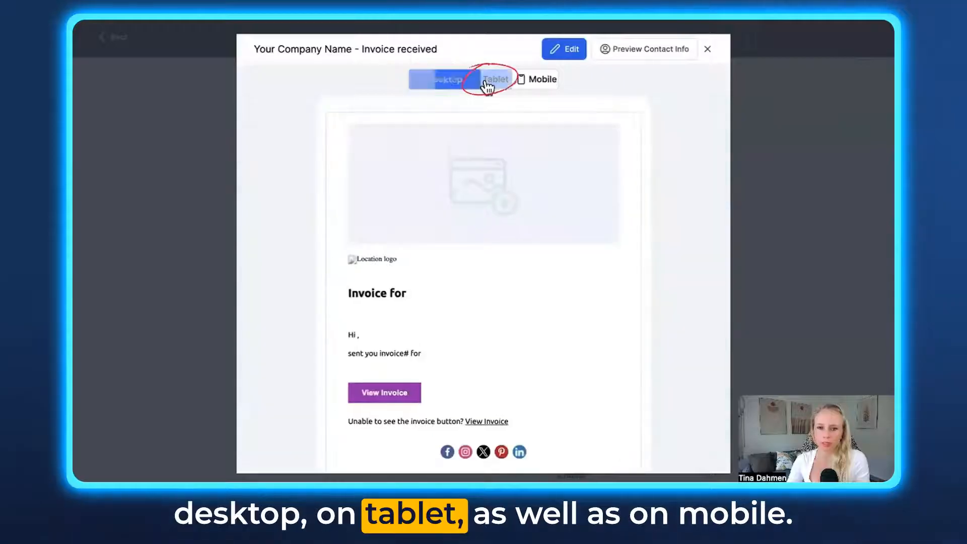
left_click(540, 87)
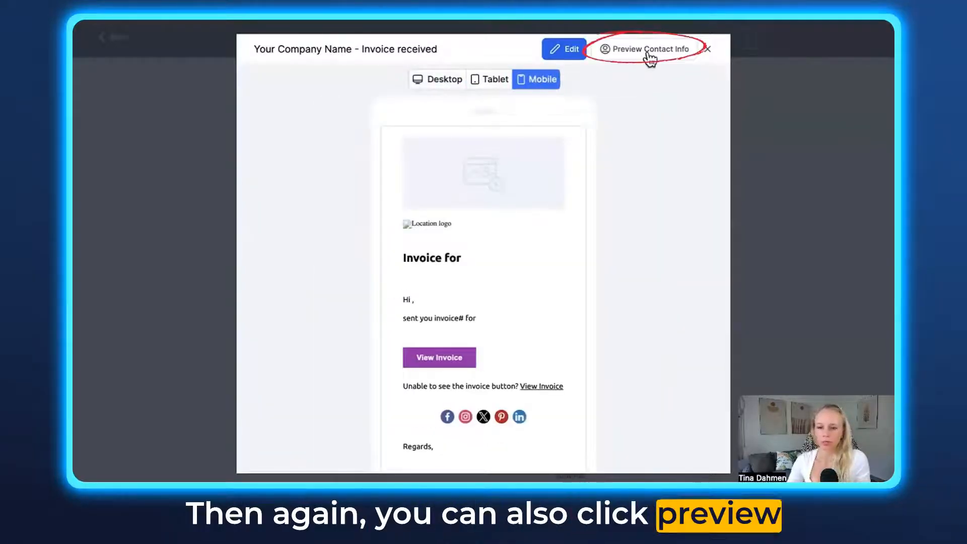
left_click(649, 56)
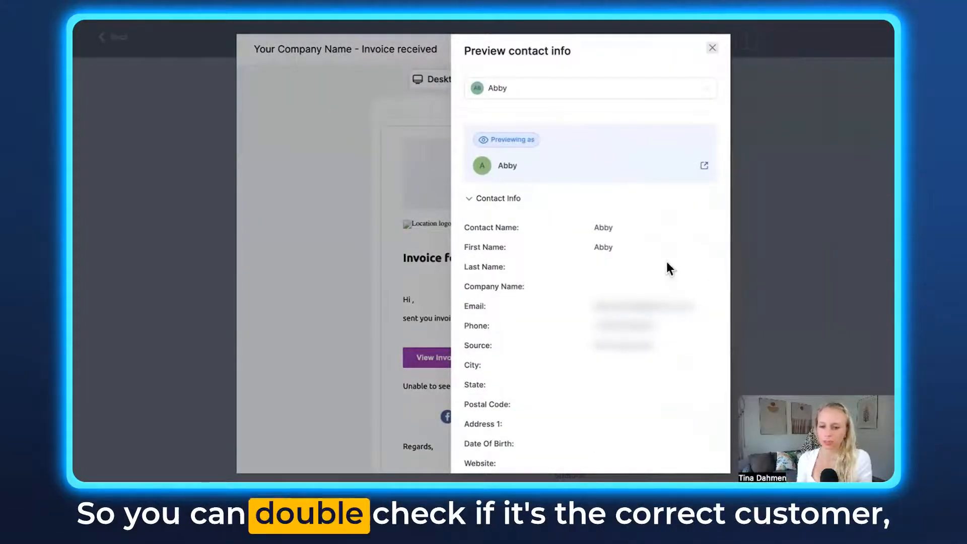
scroll(669, 353, "down", 1)
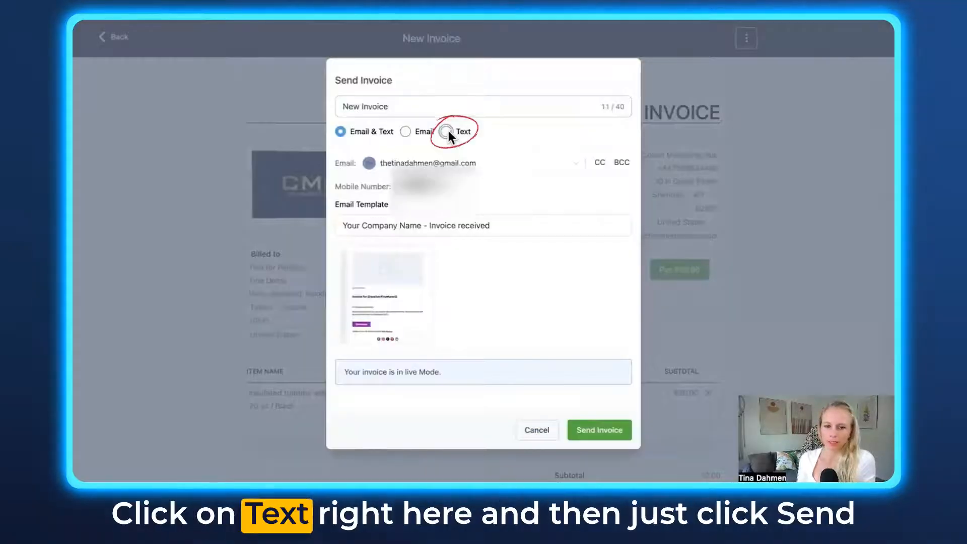
Send the invoice by Text only and return to the invoices list
left_click(449, 131)
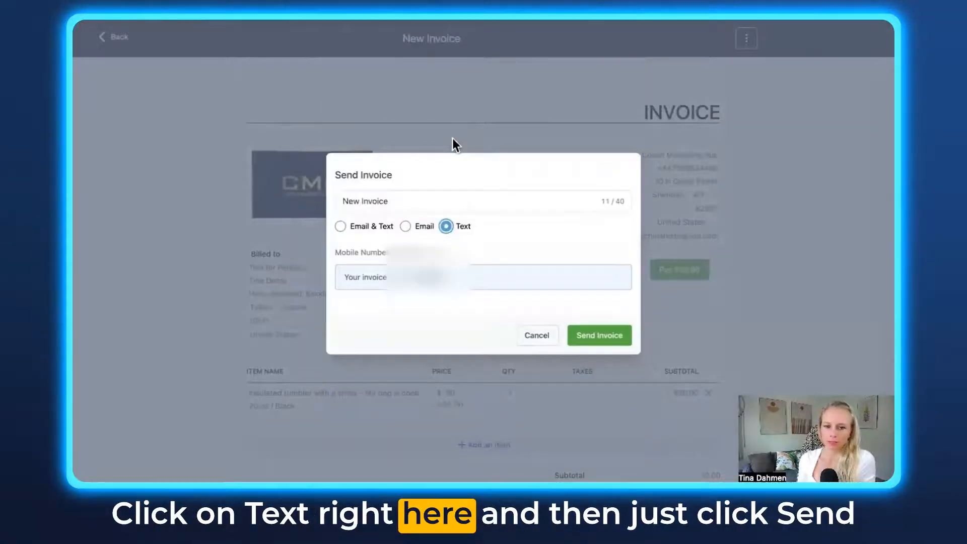
left_click(599, 336)
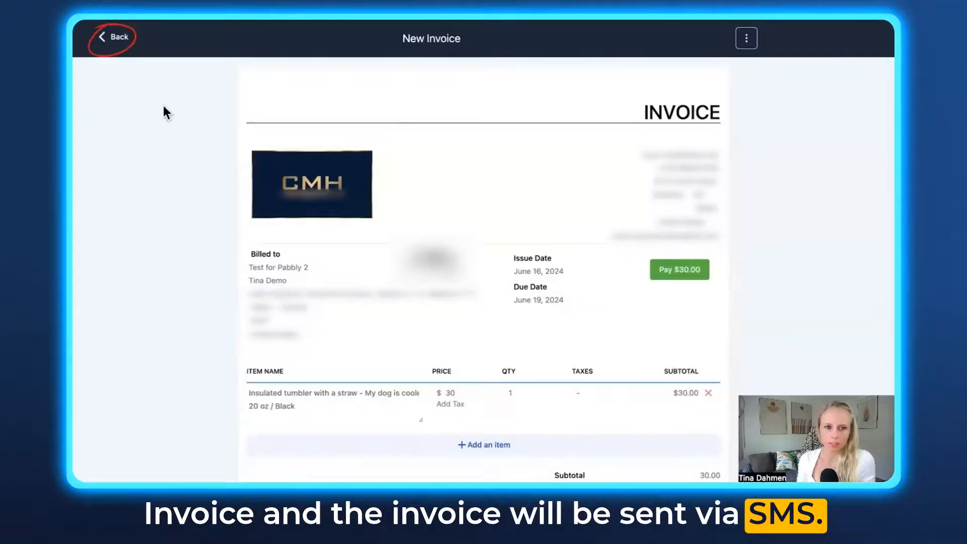
left_click(119, 37)
Open the Customer Notifications in the invoice settings and check that the notification toggles are on
left_click(770, 97)
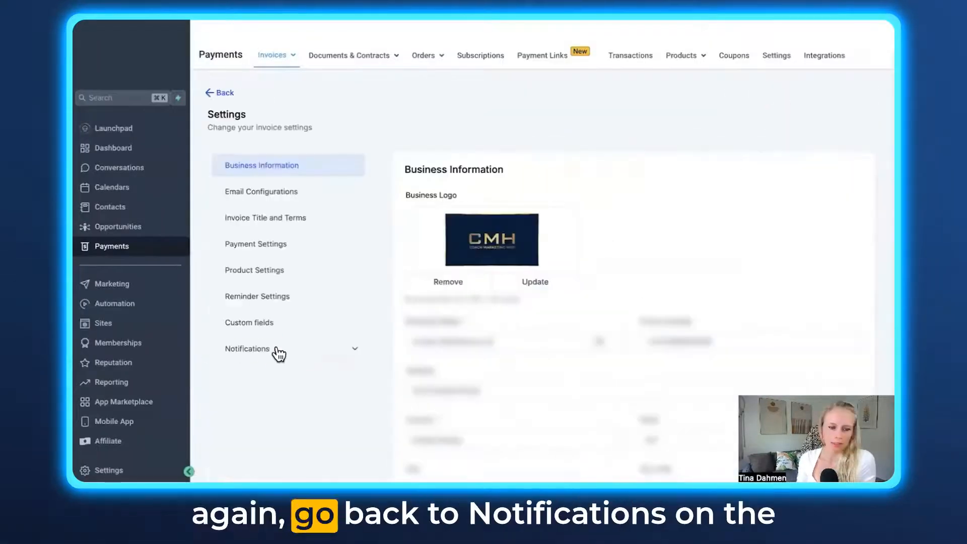
scroll(276, 353, "down", 3)
left_click(278, 274)
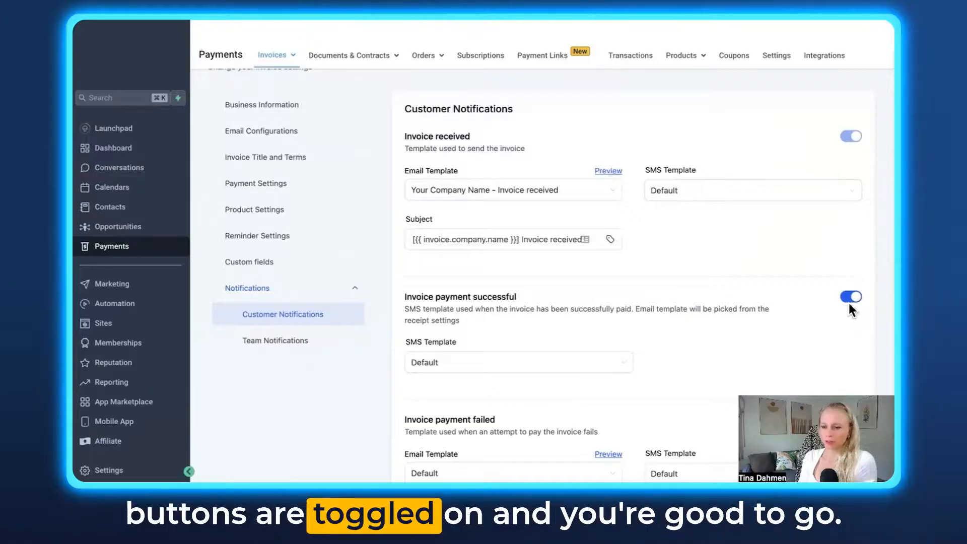
scroll(849, 298, "down", 6)
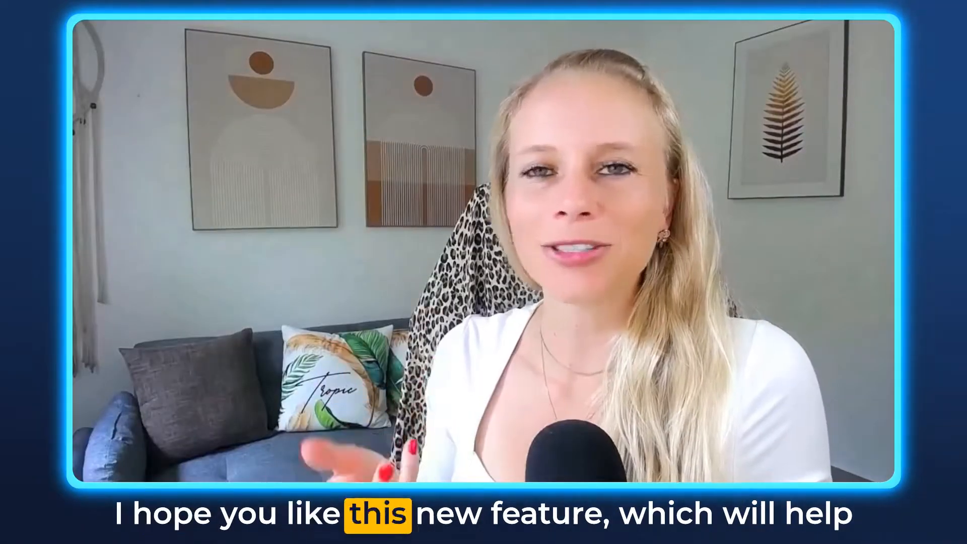